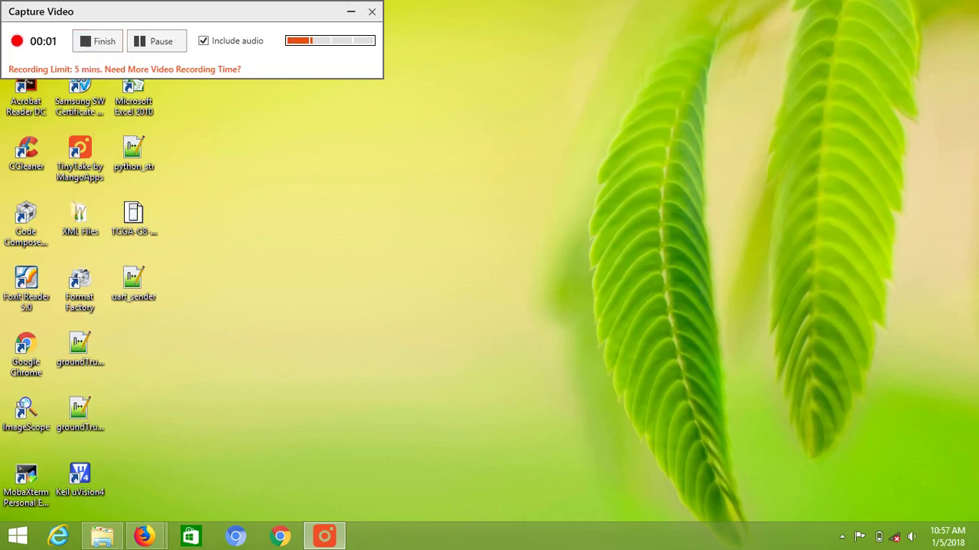
Minimize the recorder and launch Aperio ImageScope from its desktop shortcut's Open command.
{"action": "left_click", "coordinate": [351, 13]}
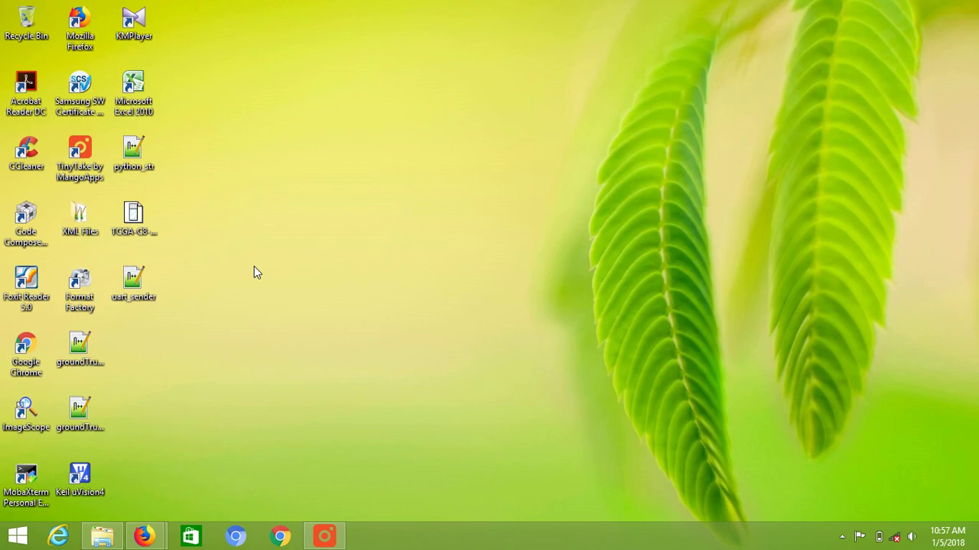
{"action": "right_click", "coordinate": [23, 413]}
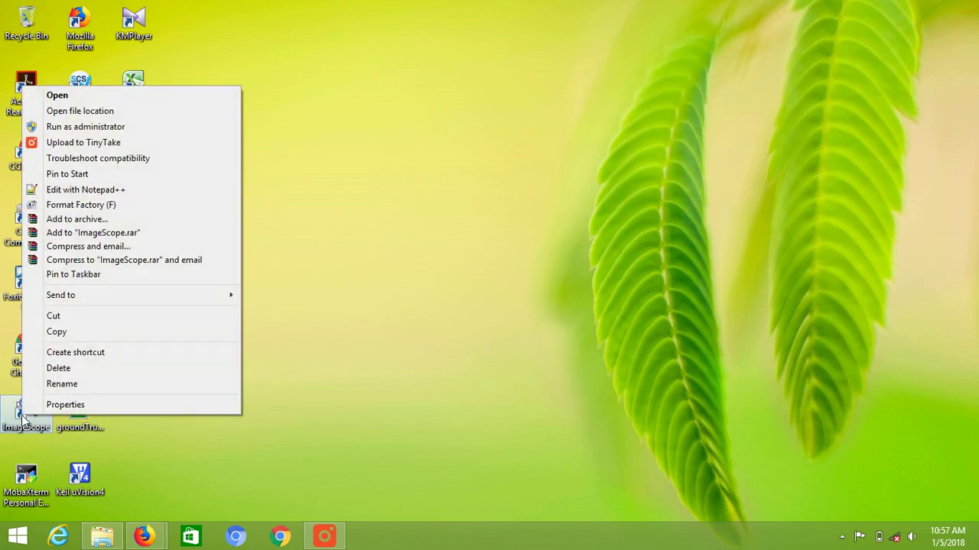
{"action": "left_click", "coordinate": [168, 97]}
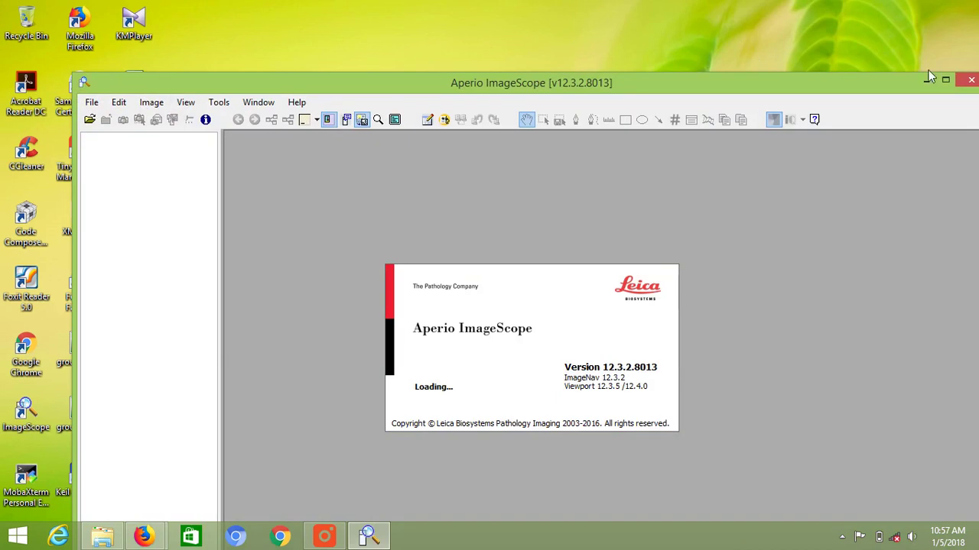
Maximize ImageScope and open the 15_HE slide through File > Open Image.
{"action": "left_click", "coordinate": [943, 80]}
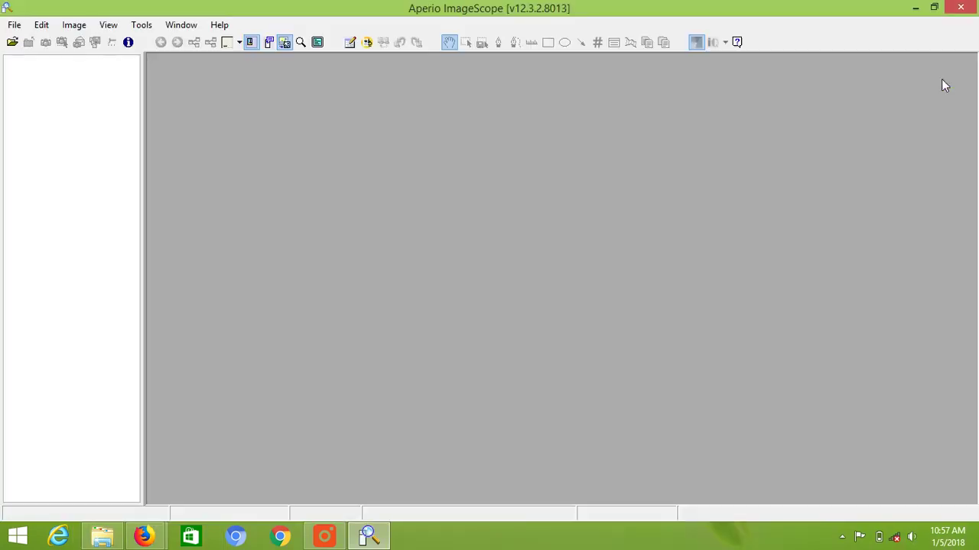
{"action": "left_click", "coordinate": [11, 25]}
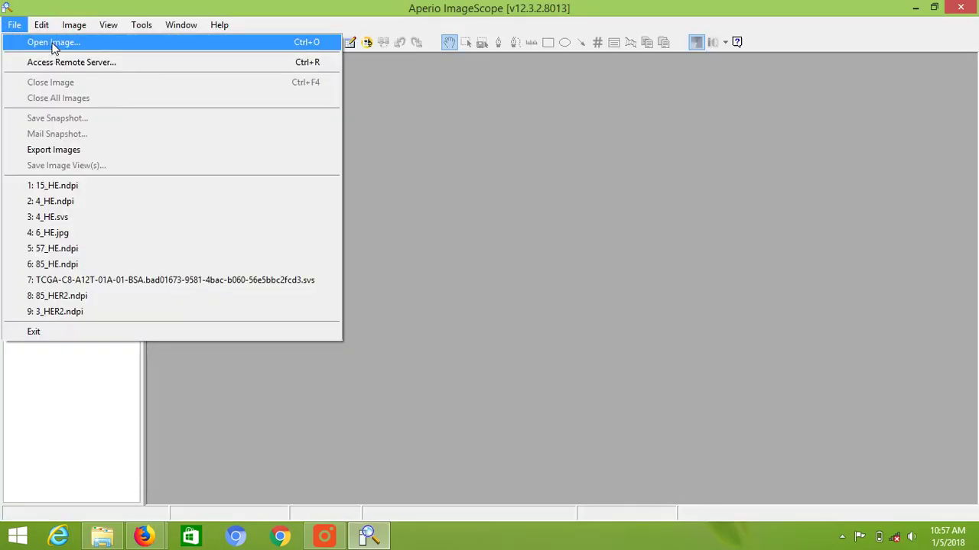
{"action": "left_click", "coordinate": [54, 47]}
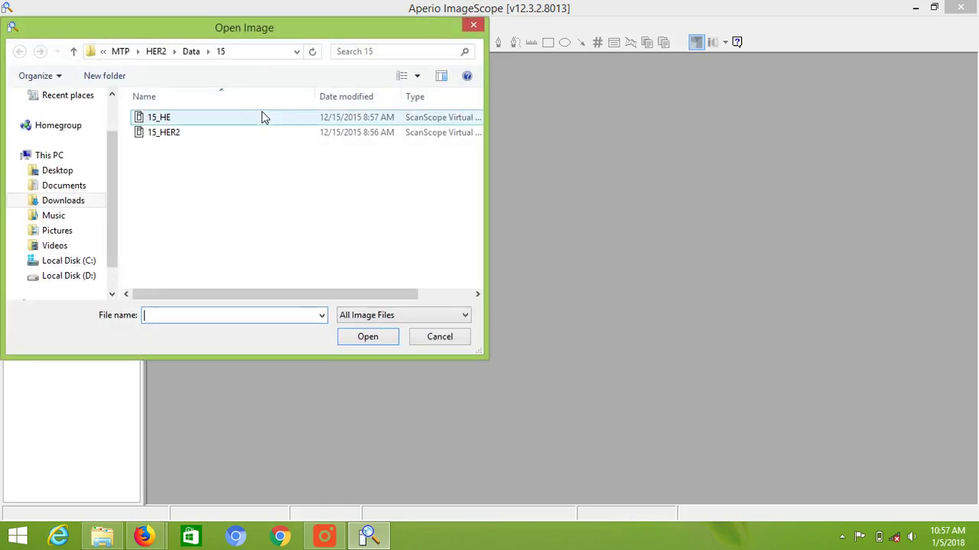
{"action": "left_click", "coordinate": [284, 122]}
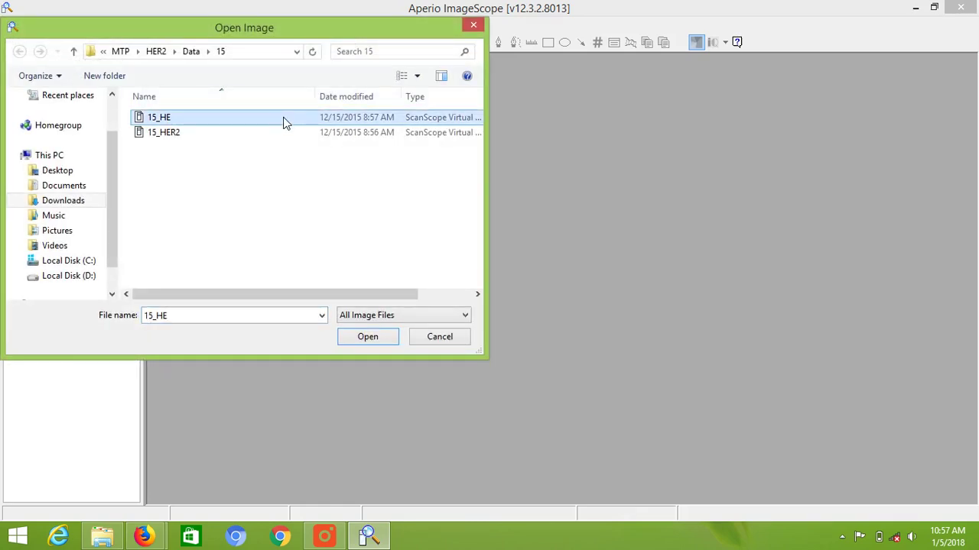
{"action": "double_click", "coordinate": [284, 120]}
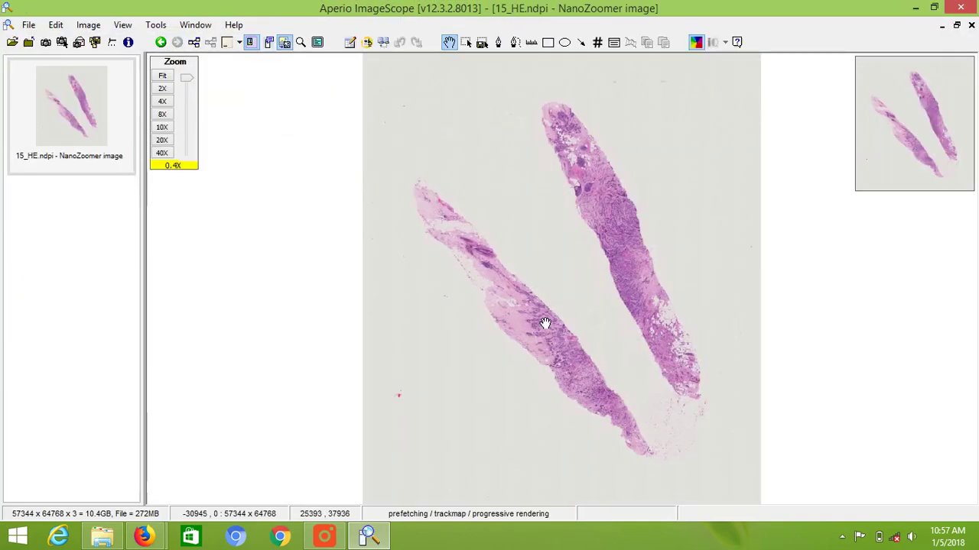
Zoom to about 4.8X and pan onto the glands and cell nests of the upper right strip.
{"action": "scroll", "coordinate": [548, 326], "scroll_direction": "up", "scroll_amount": 3}
{"action": "scroll", "coordinate": [546, 324], "scroll_direction": "up", "scroll_amount": 2}
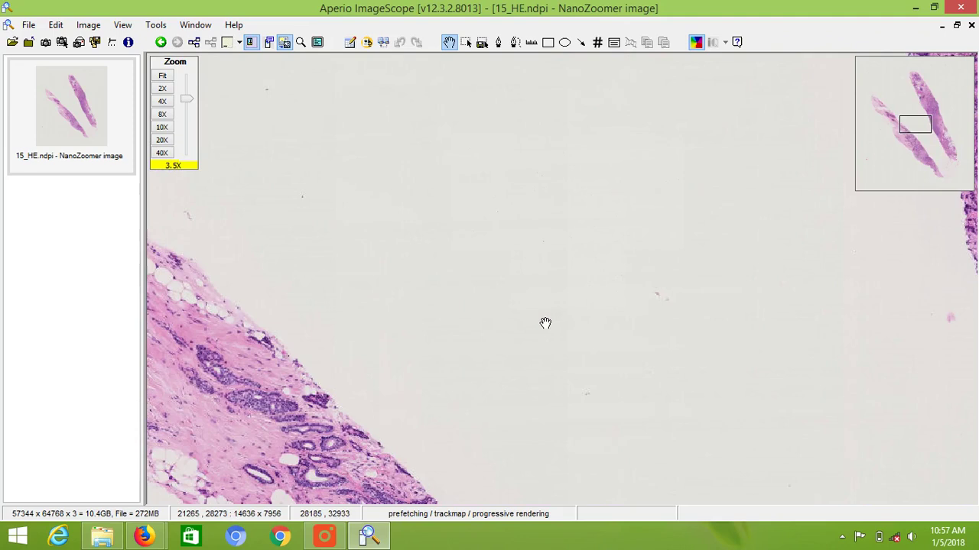
{"action": "left_click_drag", "start_coordinate": [426, 338], "coordinate": [378, 438]}
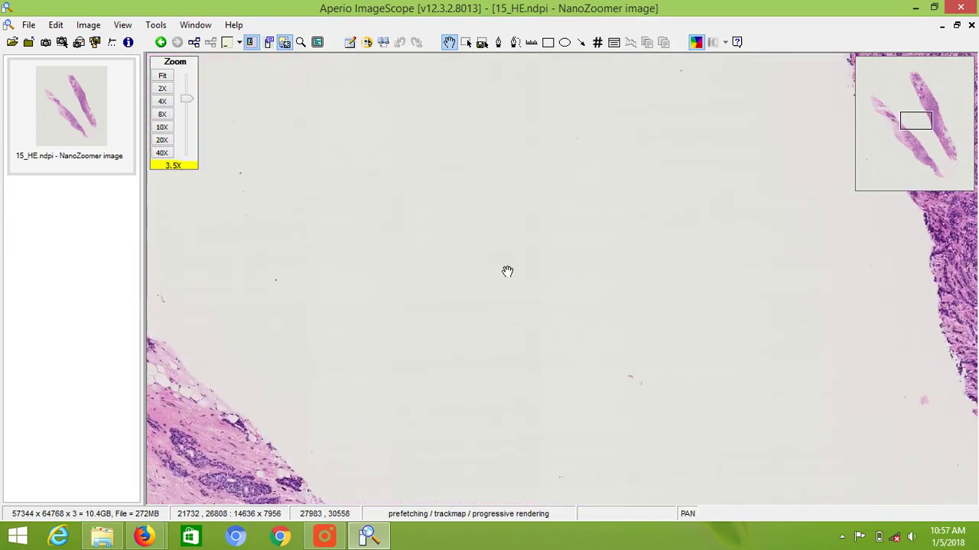
{"action": "left_click_drag", "start_coordinate": [646, 167], "coordinate": [336, 428]}
{"action": "left_click_drag", "start_coordinate": [589, 237], "coordinate": [604, 458]}
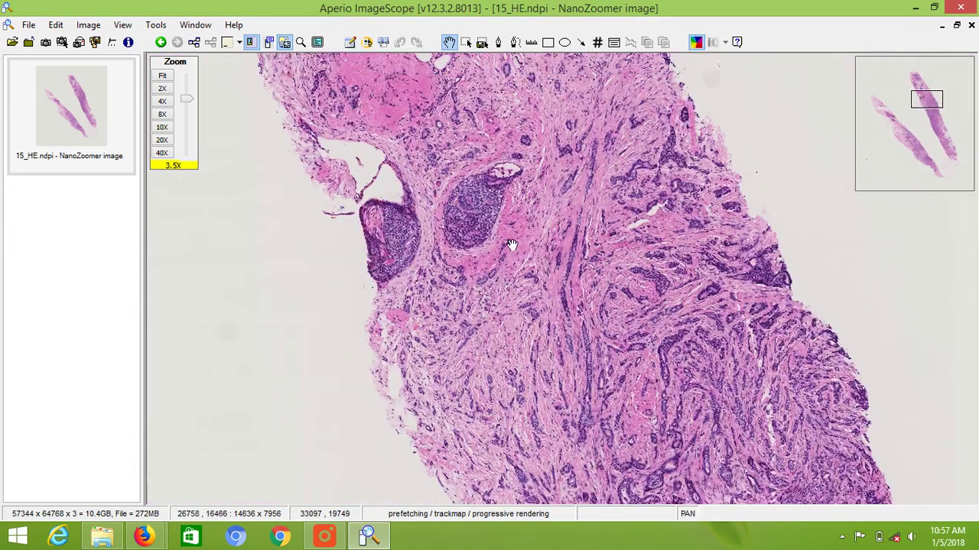
{"action": "left_click_drag", "start_coordinate": [658, 130], "coordinate": [671, 338]}
{"action": "scroll", "coordinate": [671, 338], "scroll_direction": "up", "scroll_amount": 1}
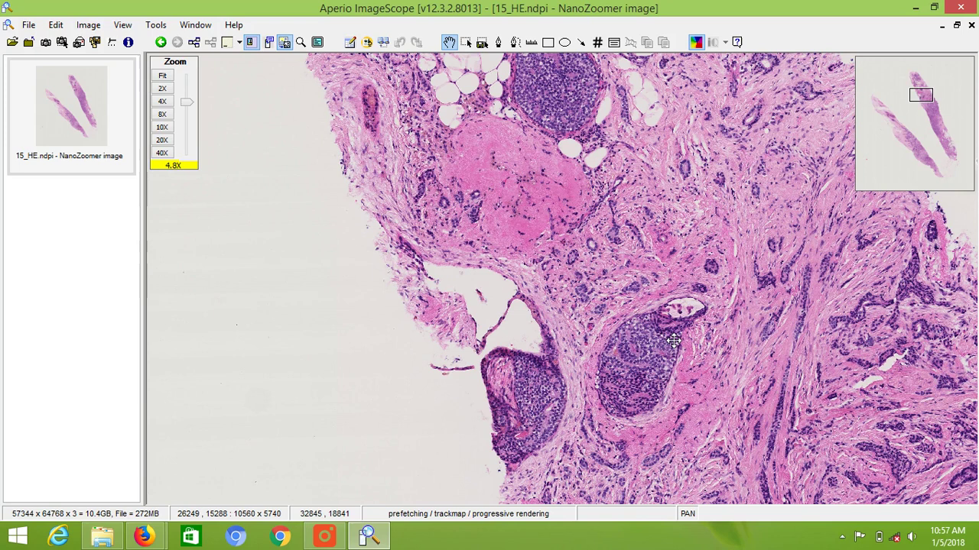
{"action": "left_click_drag", "start_coordinate": [753, 348], "coordinate": [714, 329]}
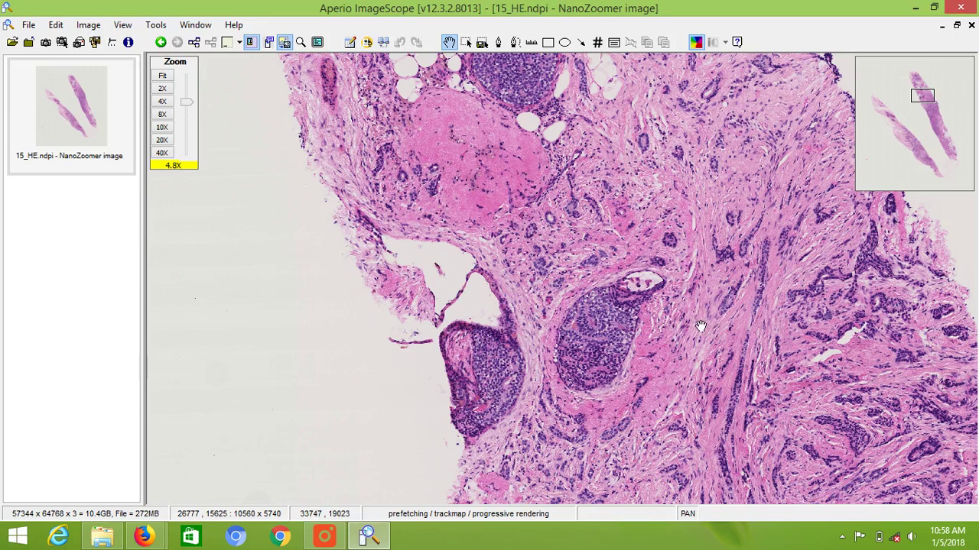
{"action": "mouse_move", "coordinate": [653, 294]}
{"action": "left_mouse_down"}
{"action": "mouse_move", "coordinate": [678, 262]}
{"action": "mouse_move", "coordinate": [639, 290]}
{"action": "left_mouse_up"}
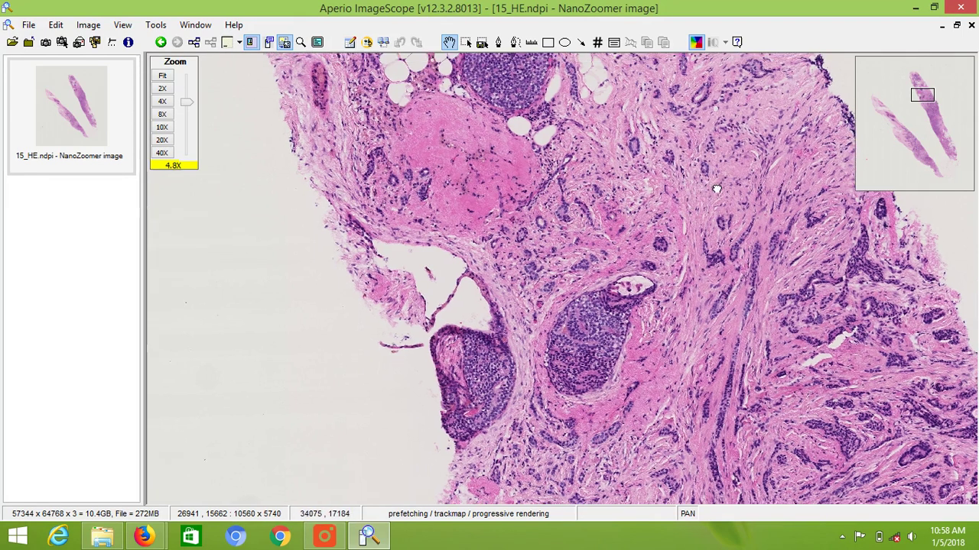
{"action": "left_click_drag", "start_coordinate": [714, 178], "coordinate": [723, 221]}
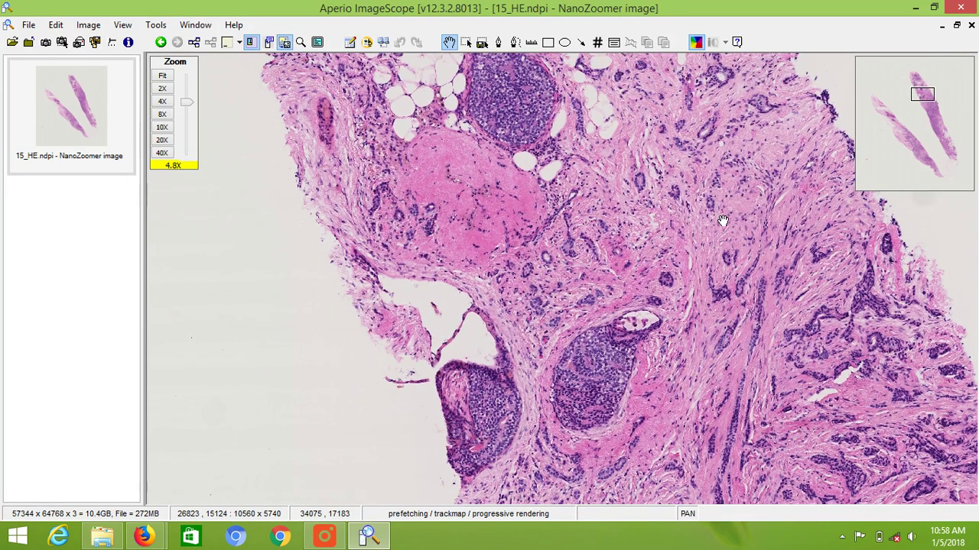
Create annotation Layers 1–3 in the detailed annotations view and select green Layer 1.
{"action": "left_click", "coordinate": [351, 43]}
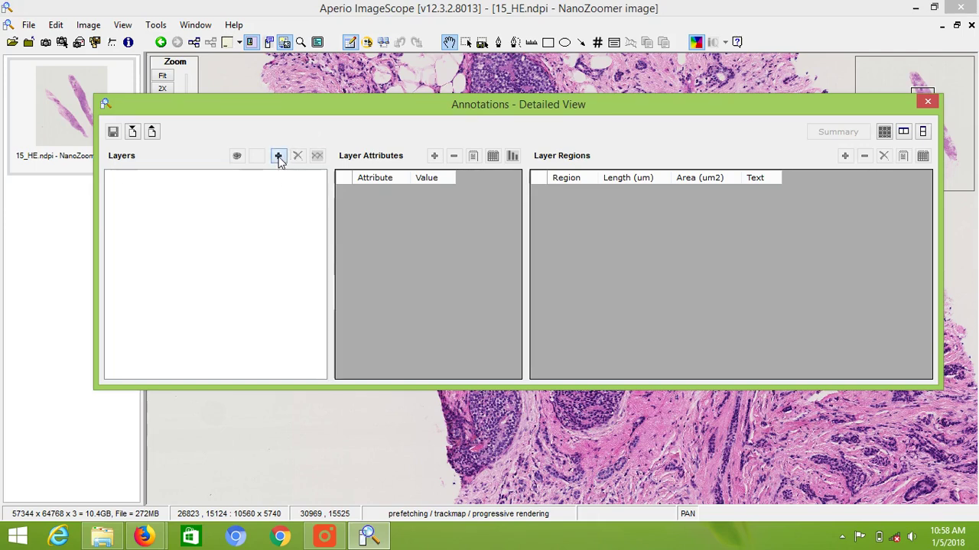
{"action": "left_click", "coordinate": [278, 156]}
{"action": "left_click", "coordinate": [278, 156]}
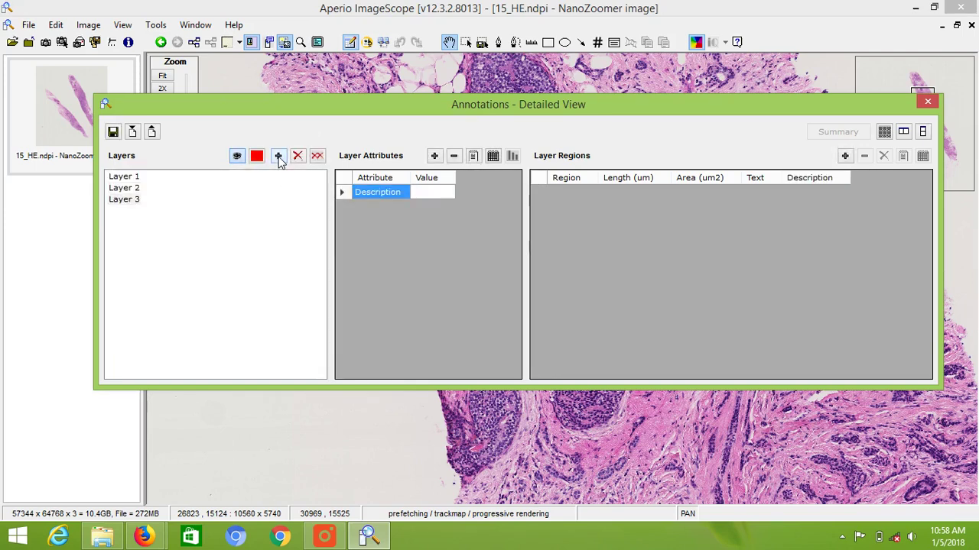
{"action": "left_click", "coordinate": [125, 177]}
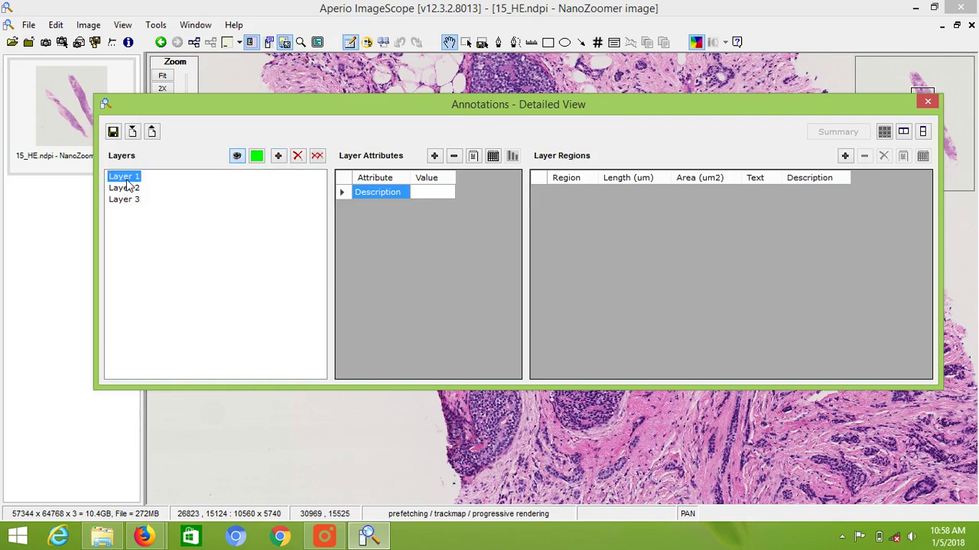
{"action": "left_click", "coordinate": [928, 103]}
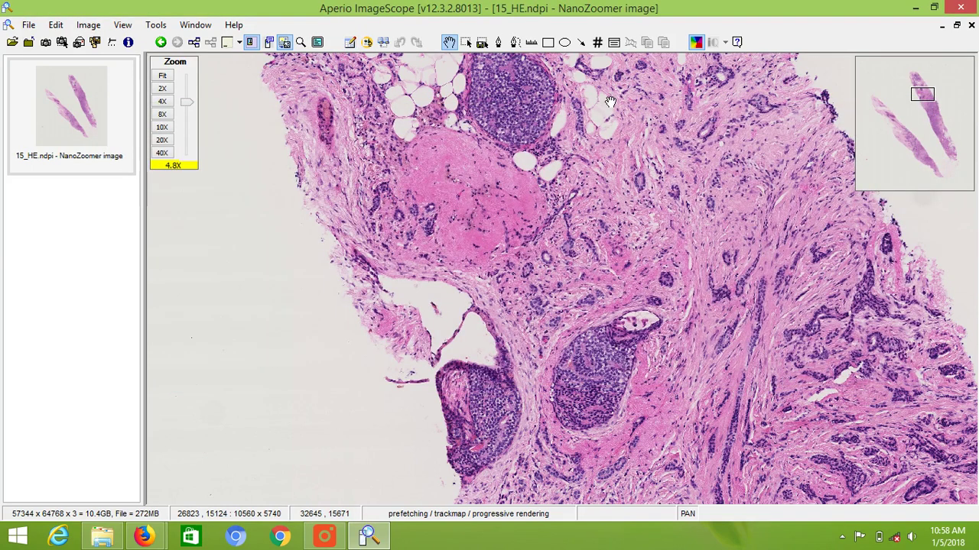
Draw green pen outlines around the central and left dark cell nests.
{"action": "left_click", "coordinate": [499, 43]}
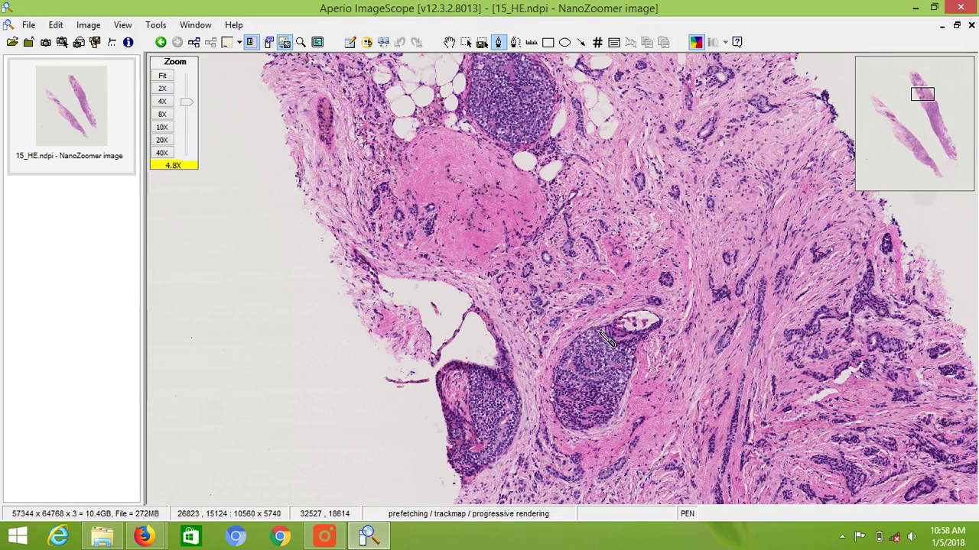
{"action": "mouse_move", "coordinate": [601, 334]}
{"action": "left_mouse_down"}
{"action": "mouse_move", "coordinate": [556, 414]}
{"action": "mouse_move", "coordinate": [618, 409]}
{"action": "mouse_move", "coordinate": [608, 334]}
{"action": "left_mouse_up"}
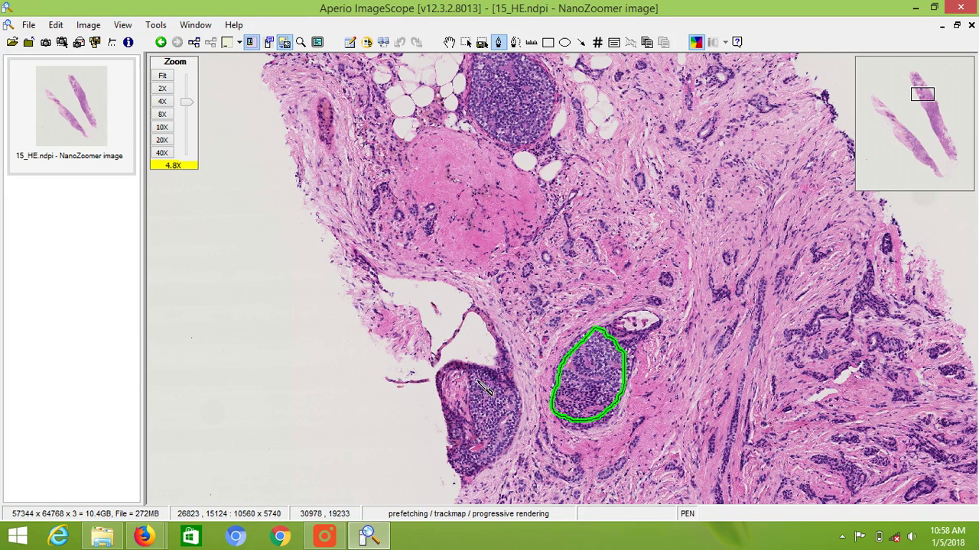
{"action": "mouse_move", "coordinate": [474, 378]}
{"action": "left_mouse_down"}
{"action": "mouse_move", "coordinate": [493, 444]}
{"action": "mouse_move", "coordinate": [511, 398]}
{"action": "mouse_move", "coordinate": [484, 375]}
{"action": "left_mouse_up"}
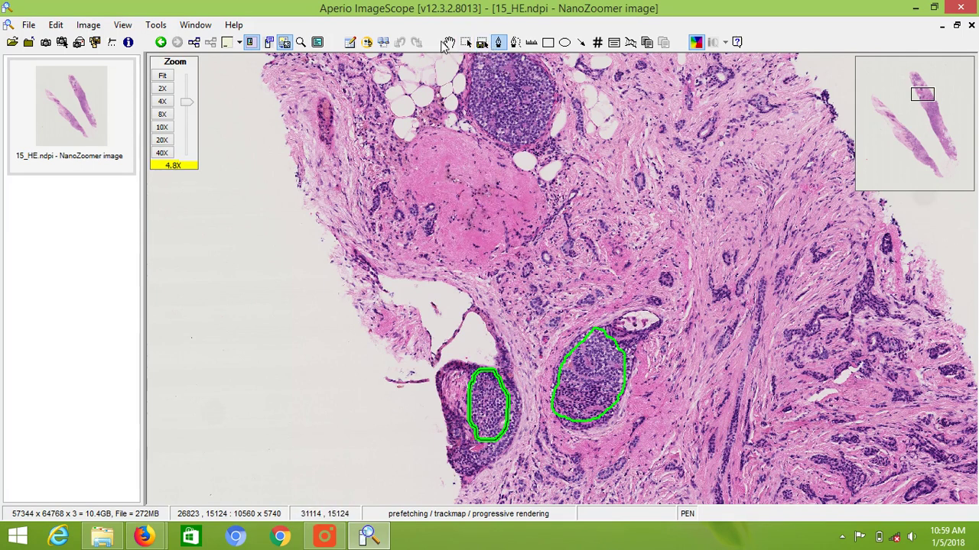
Select yellow Layer 2 and pen-outline the pale pink nodule near the top.
{"action": "left_click", "coordinate": [350, 43]}
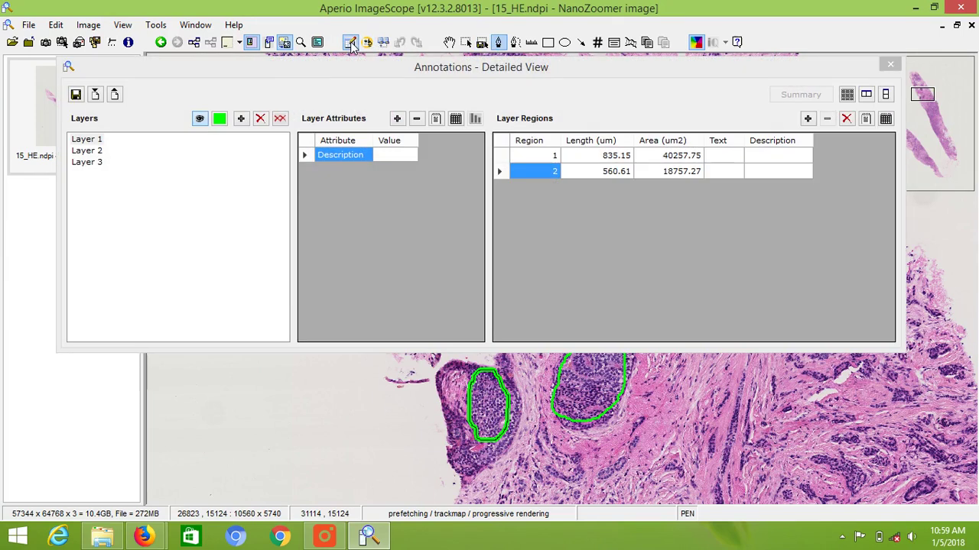
{"action": "left_click", "coordinate": [88, 152]}
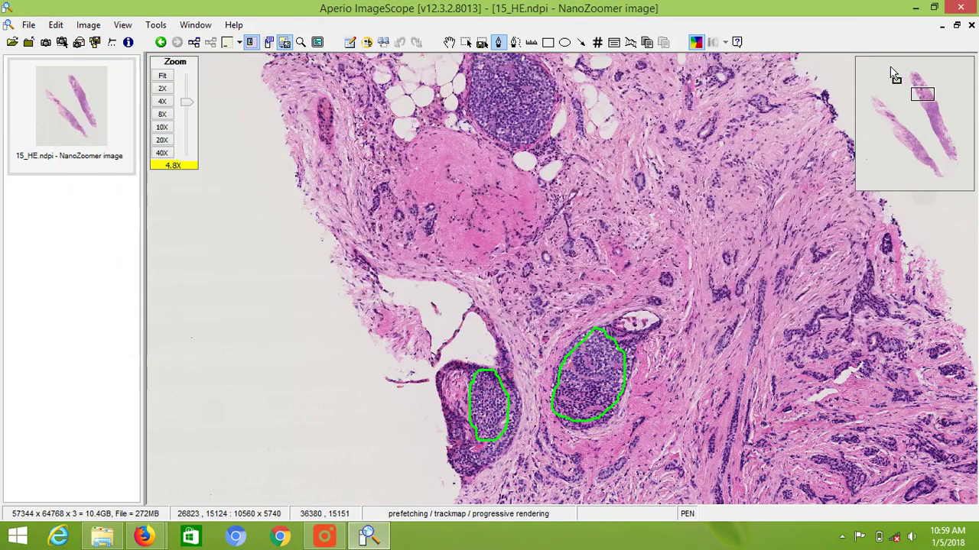
{"action": "left_click", "coordinate": [890, 66]}
{"action": "mouse_move", "coordinate": [433, 145]}
{"action": "left_mouse_down"}
{"action": "mouse_move", "coordinate": [421, 163]}
{"action": "mouse_move", "coordinate": [426, 214]}
{"action": "mouse_move", "coordinate": [440, 231]}
{"action": "mouse_move", "coordinate": [506, 241]}
{"action": "mouse_move", "coordinate": [522, 205]}
{"action": "mouse_move", "coordinate": [514, 165]}
{"action": "mouse_move", "coordinate": [464, 141]}
{"action": "mouse_move", "coordinate": [441, 146]}
{"action": "left_mouse_up"}
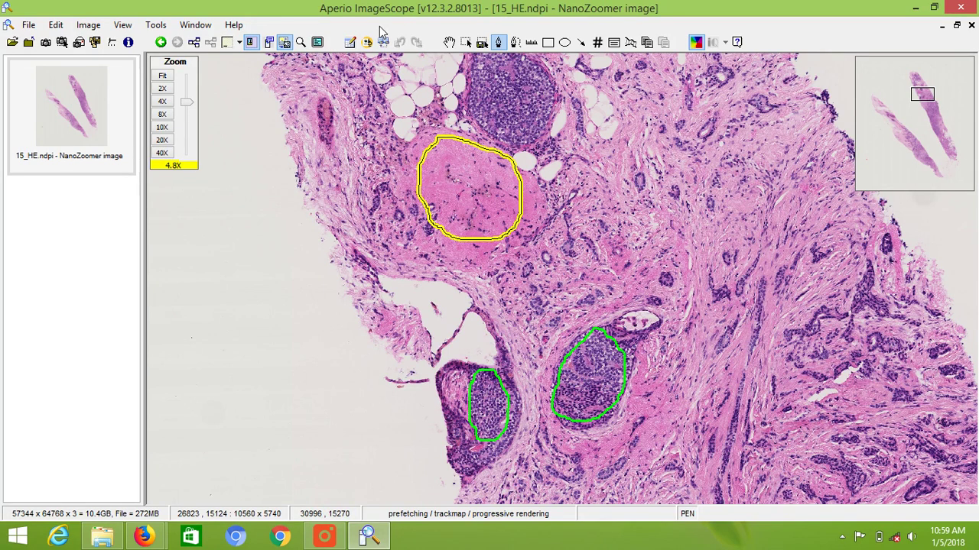
Select red Layer 3 and pen-outline the stromal area at the upper right.
{"action": "left_click", "coordinate": [349, 42]}
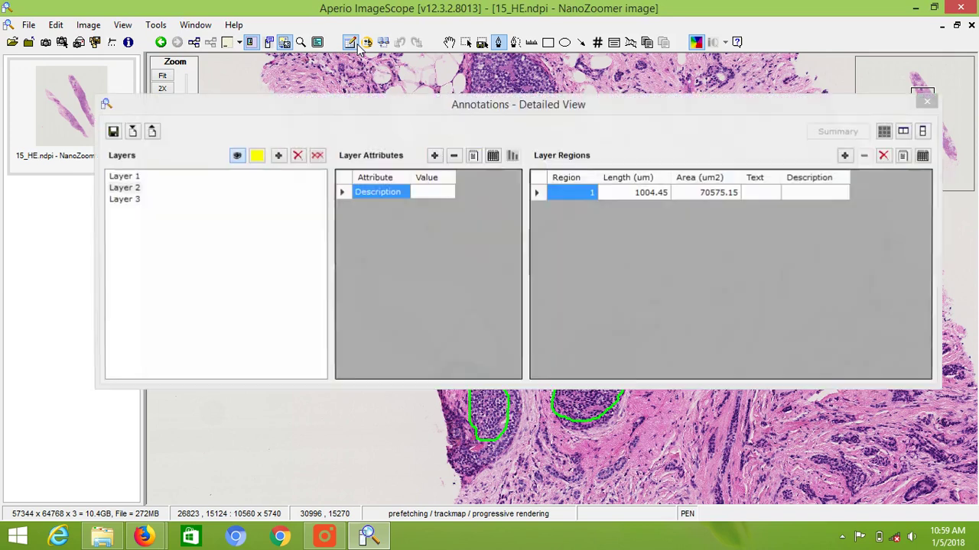
{"action": "left_click", "coordinate": [128, 200]}
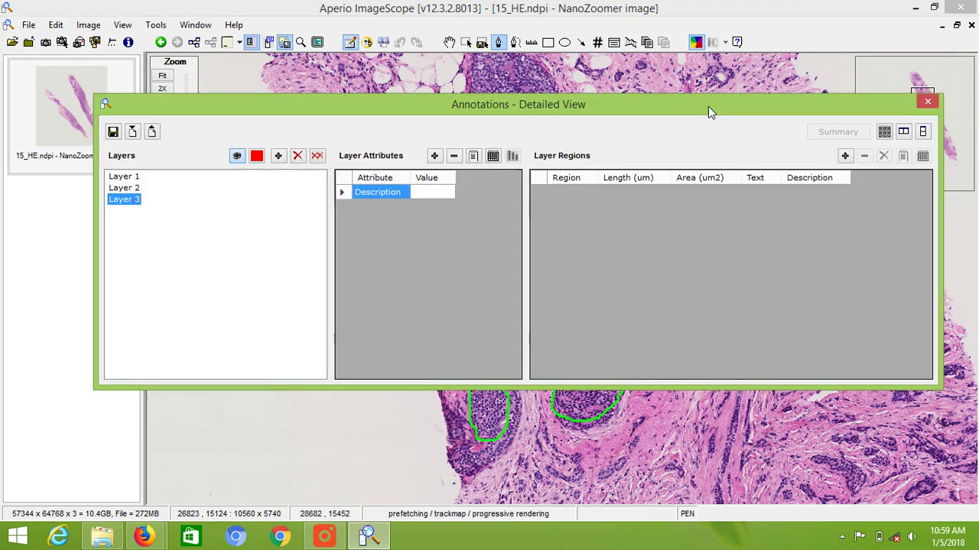
{"action": "left_click", "coordinate": [928, 101]}
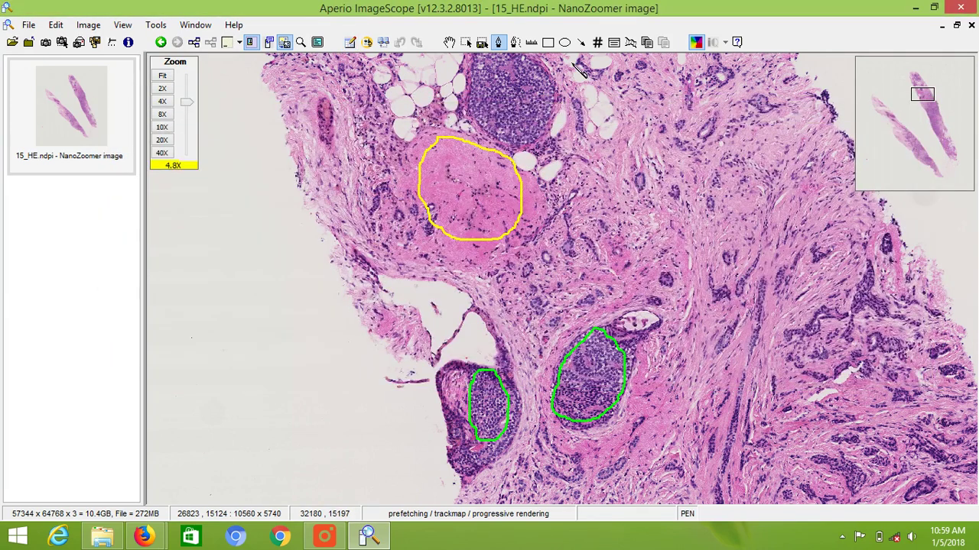
{"action": "mouse_move", "coordinate": [693, 165]}
{"action": "left_mouse_down"}
{"action": "mouse_move", "coordinate": [752, 179]}
{"action": "mouse_move", "coordinate": [710, 172]}
{"action": "left_mouse_up"}
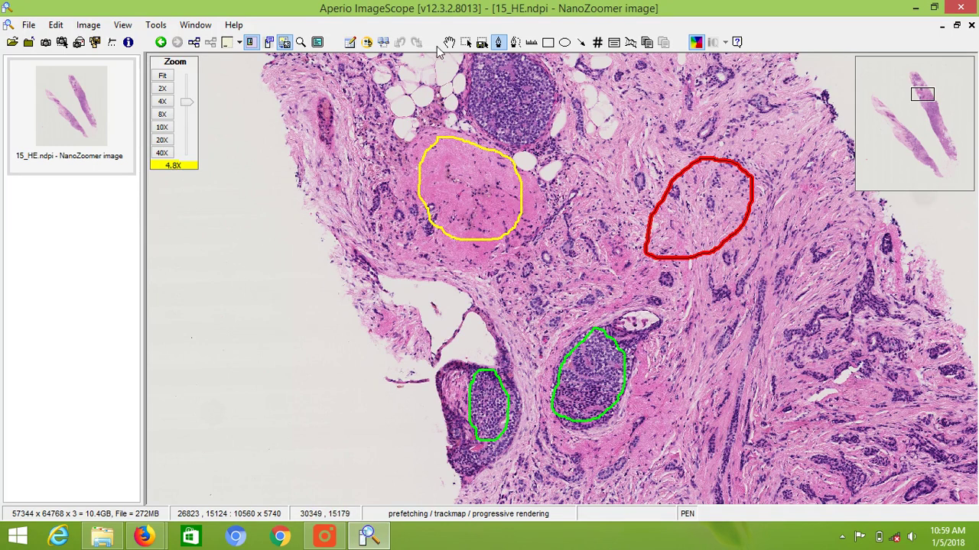
Add and select cyan Layer 4, then loop the blank glass left of the tissue.
{"action": "left_click", "coordinate": [365, 43]}
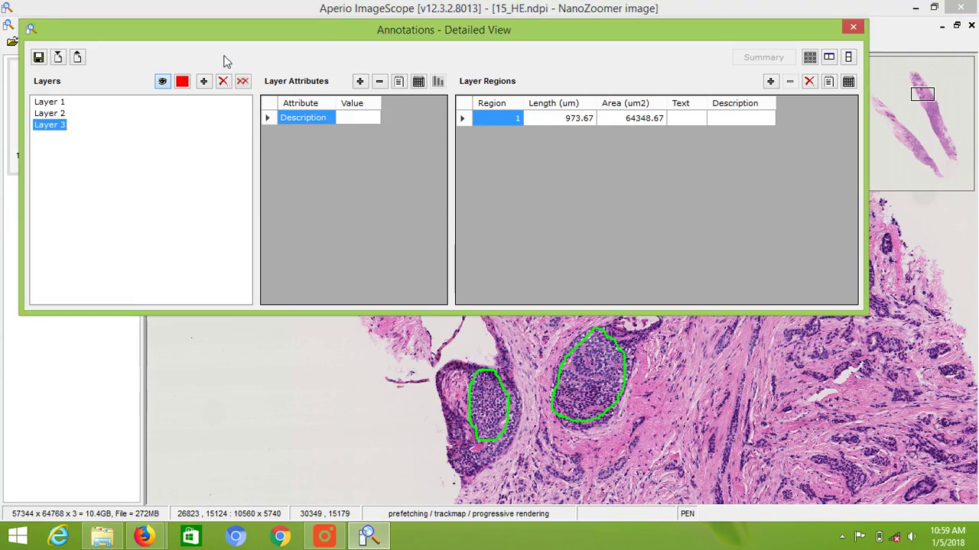
{"action": "left_click", "coordinate": [204, 81]}
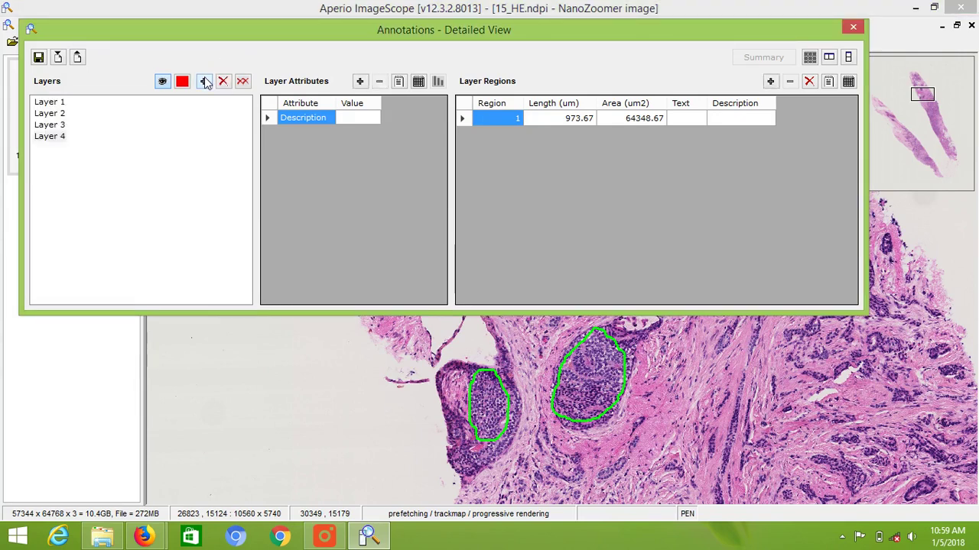
{"action": "left_click", "coordinate": [53, 142]}
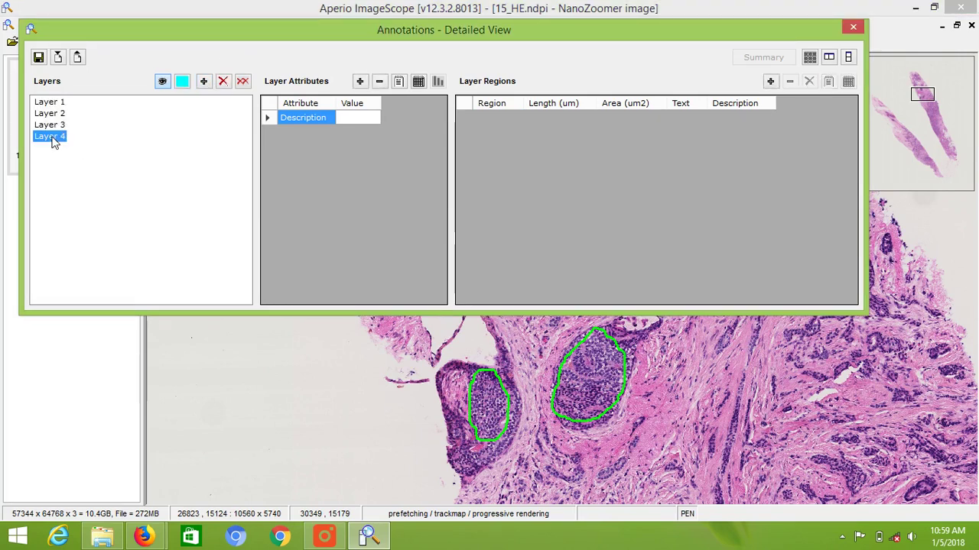
{"action": "left_click", "coordinate": [854, 29]}
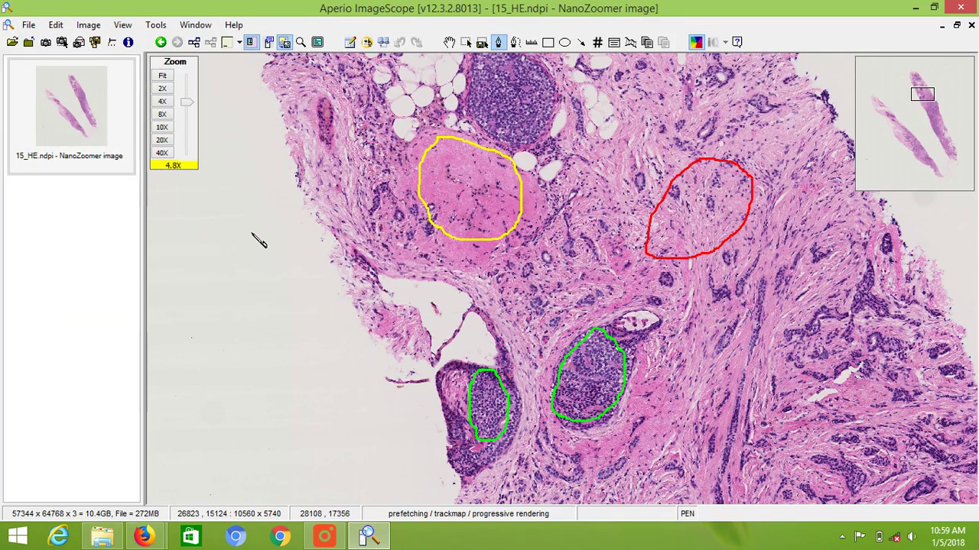
{"action": "mouse_move", "coordinate": [248, 227]}
{"action": "left_mouse_down"}
{"action": "mouse_move", "coordinate": [281, 208]}
{"action": "mouse_move", "coordinate": [259, 227]}
{"action": "left_mouse_up"}
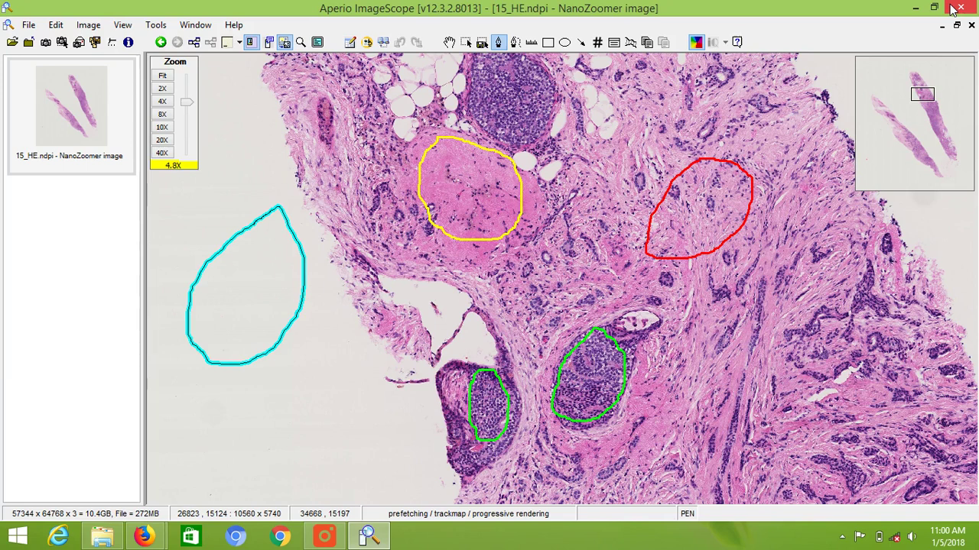
Close ImageScope, answering Yes to save the 15_HE annotation changes.
{"action": "left_click", "coordinate": [954, 9]}
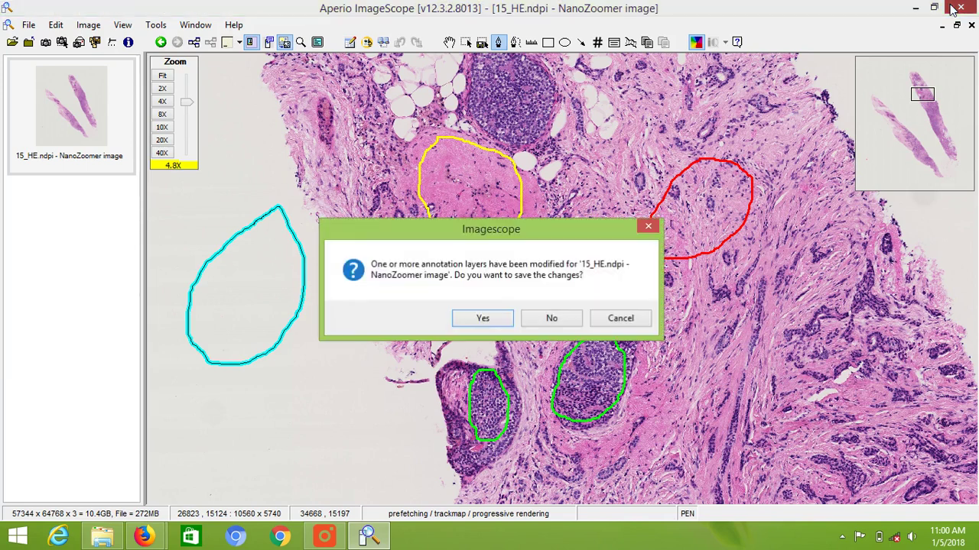
{"action": "left_click", "coordinate": [480, 319]}
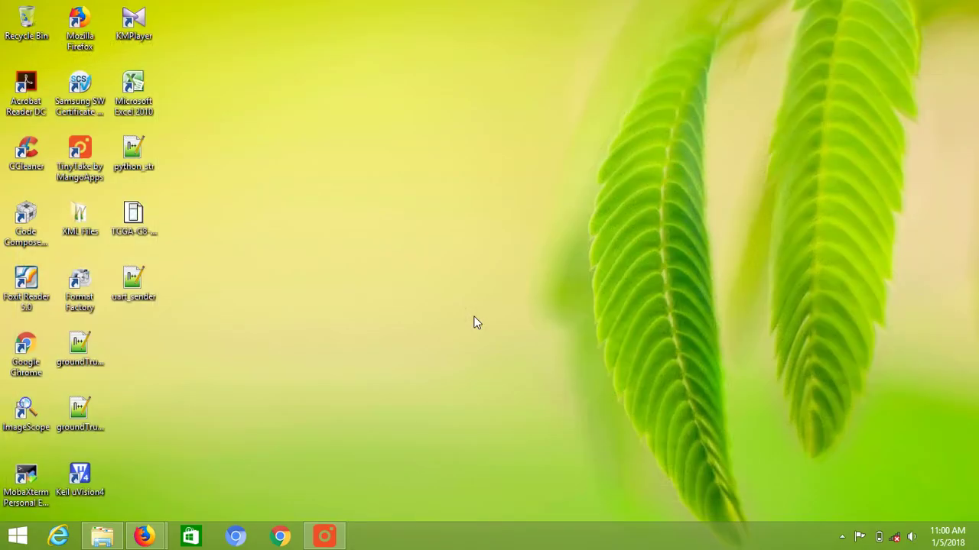
In the Data window, open folder 15 and check the new 47 KB 15_HE XML file.
{"action": "left_click", "coordinate": [108, 537]}
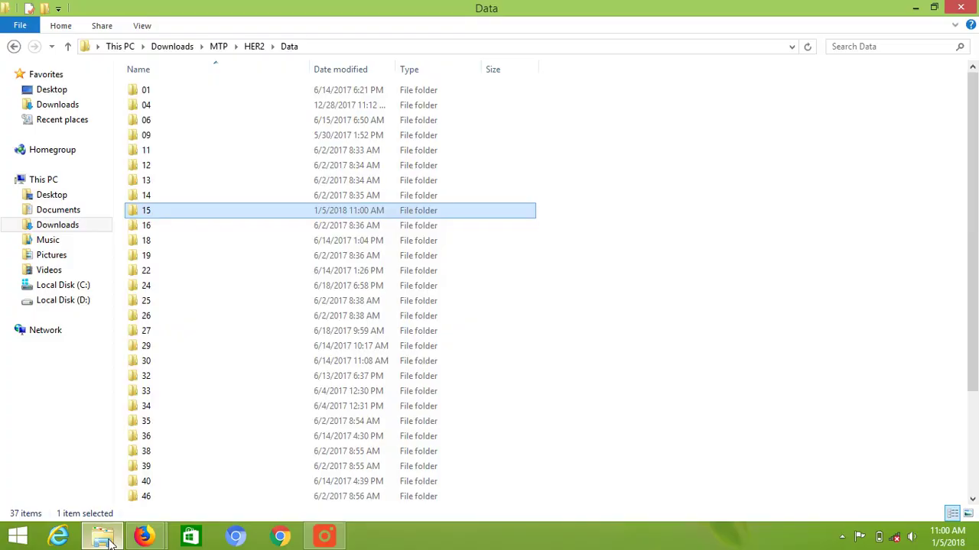
{"action": "double_click", "coordinate": [238, 217]}
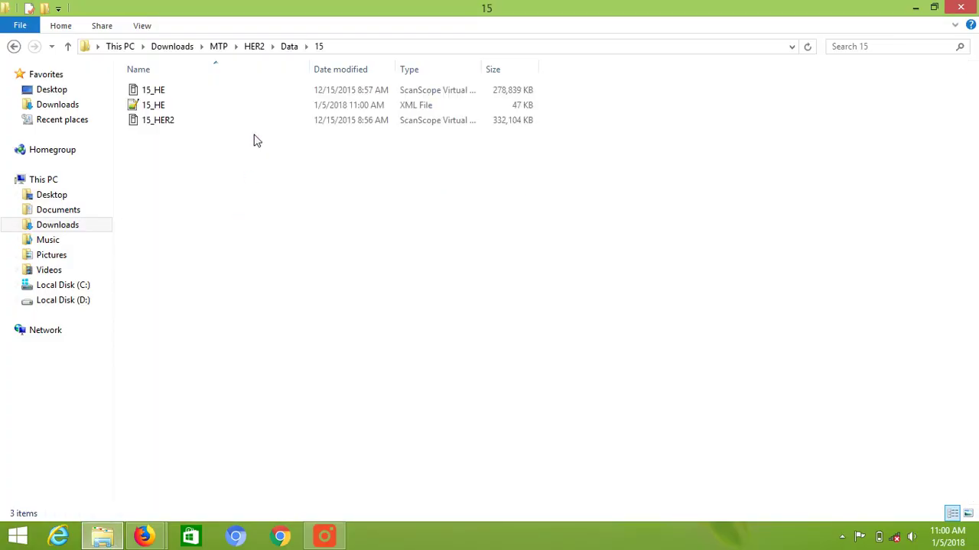
{"action": "left_click", "coordinate": [268, 96]}
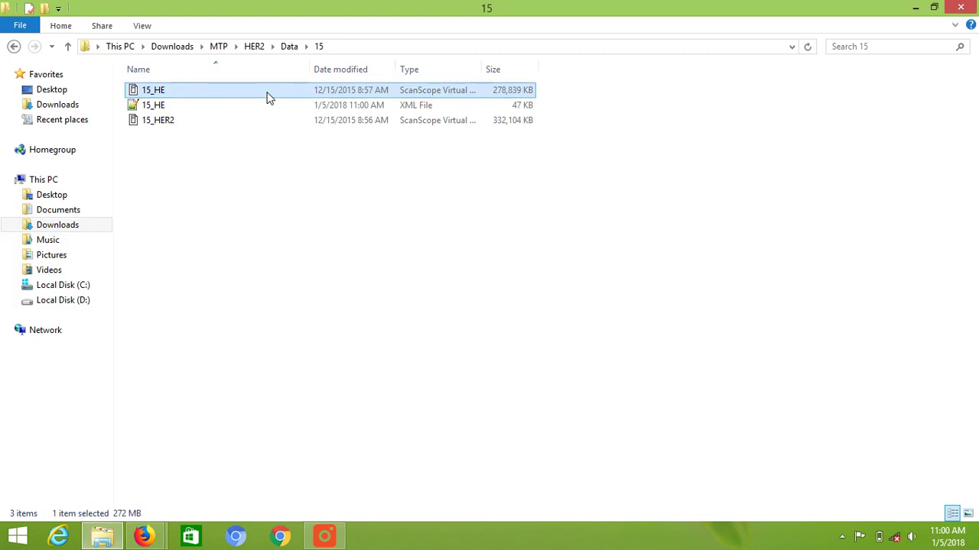
{"action": "left_click", "coordinate": [267, 110]}
{"action": "left_click", "coordinate": [354, 233]}
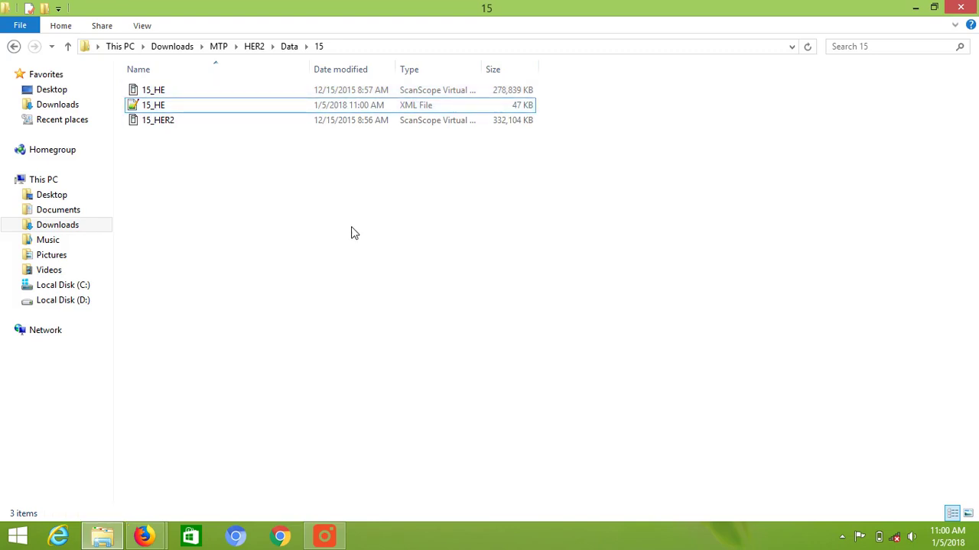
{"action": "left_click", "coordinate": [350, 110]}
{"action": "left_click", "coordinate": [406, 216]}
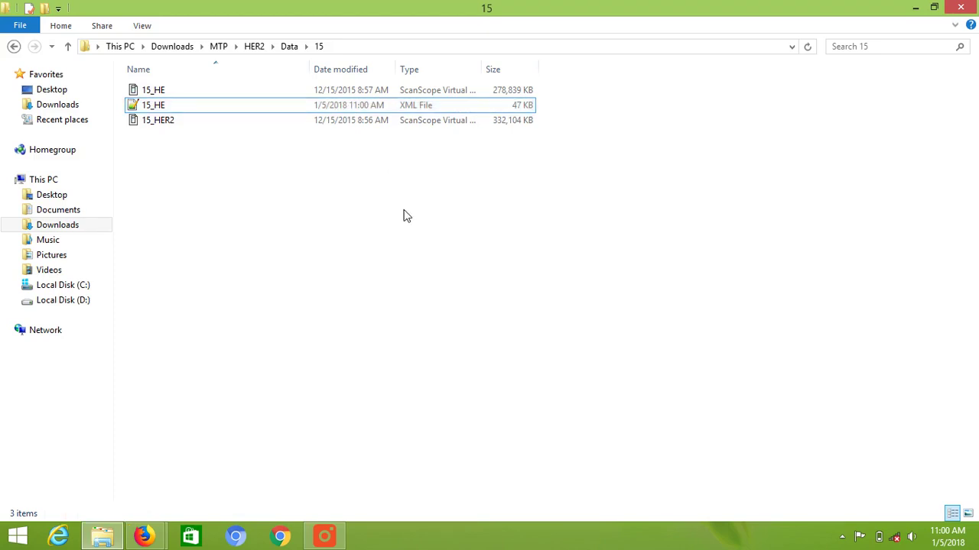